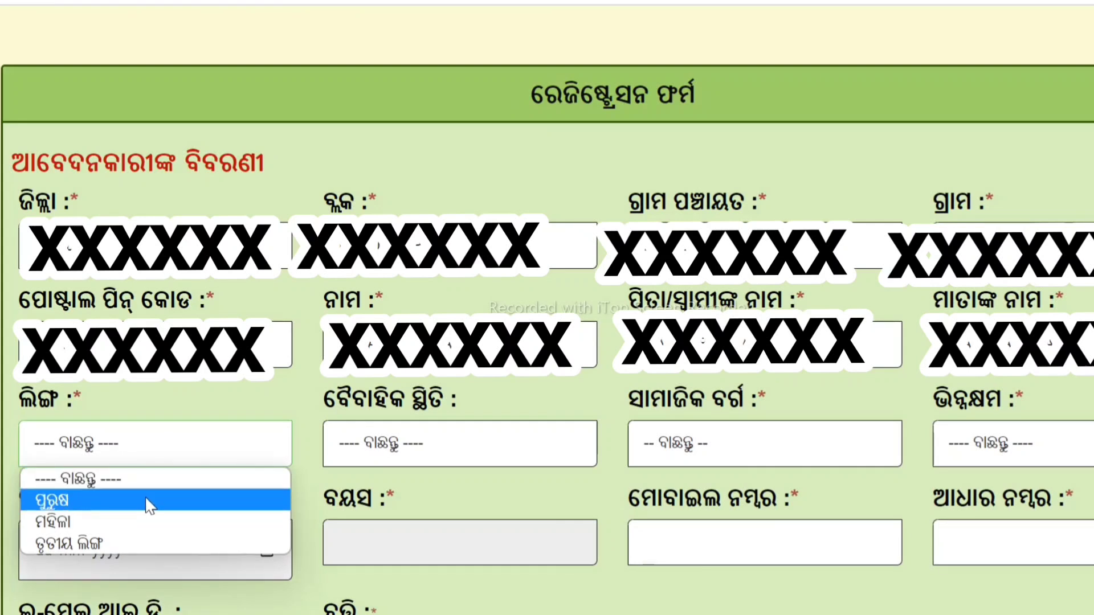
- Set the applicant's gender to ପୁରୁଷ (male) and the marital status to ବିବାହିତ (married)
{"action": "left_click", "coordinate": [172, 509]}
{"action": "left_click", "coordinate": [439, 448]}
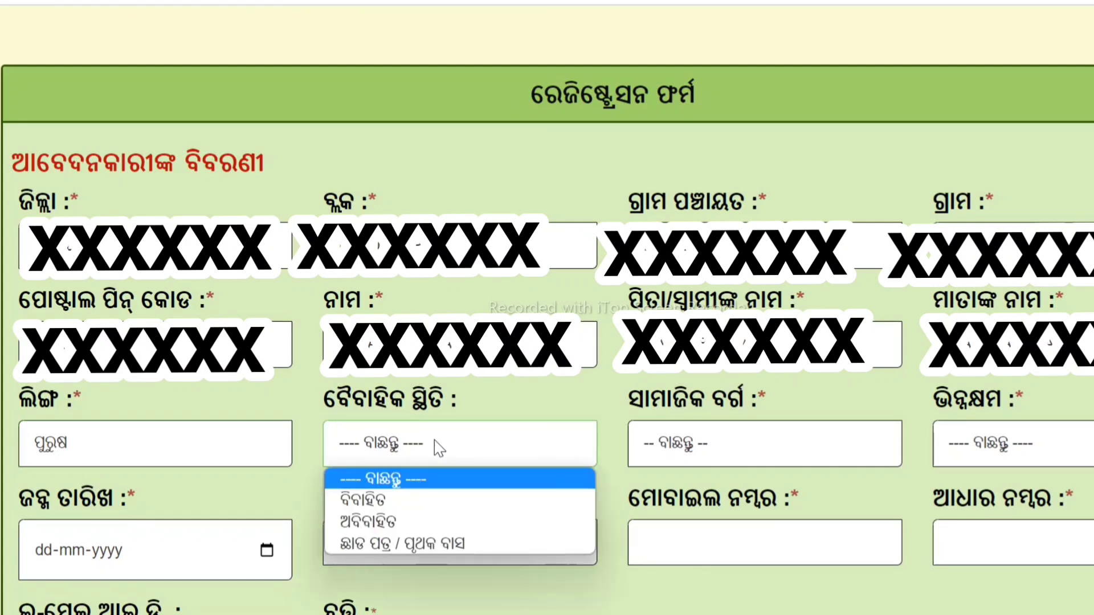
{"action": "left_click", "coordinate": [372, 503]}
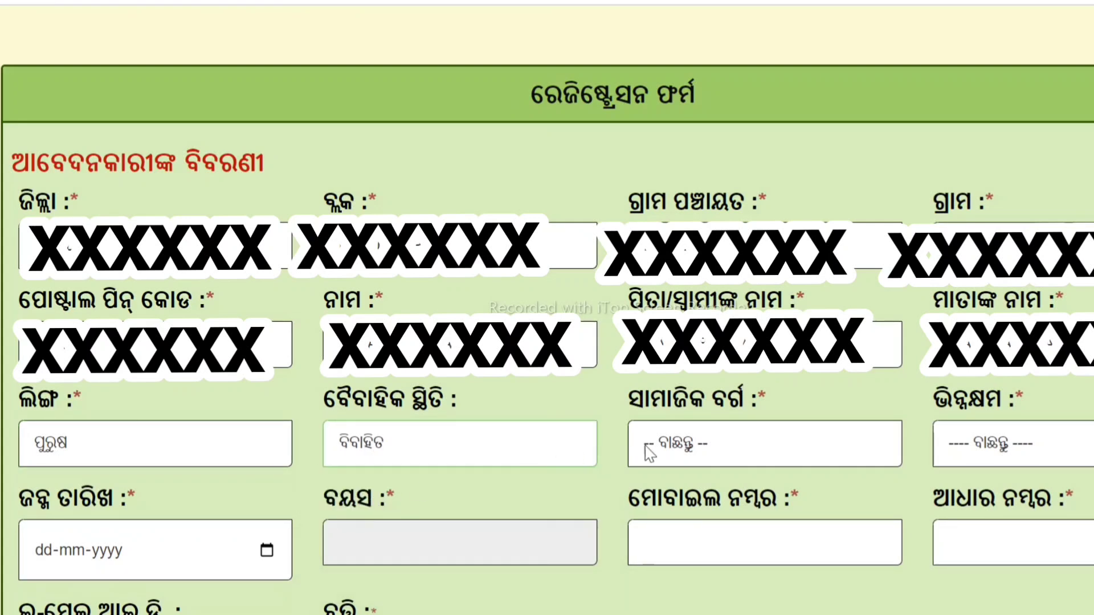
- Set the social category to ଅନ୍ୟ ବର୍ଗ (other category) and the disability field to ନା (no)
{"action": "left_click", "coordinate": [705, 453]}
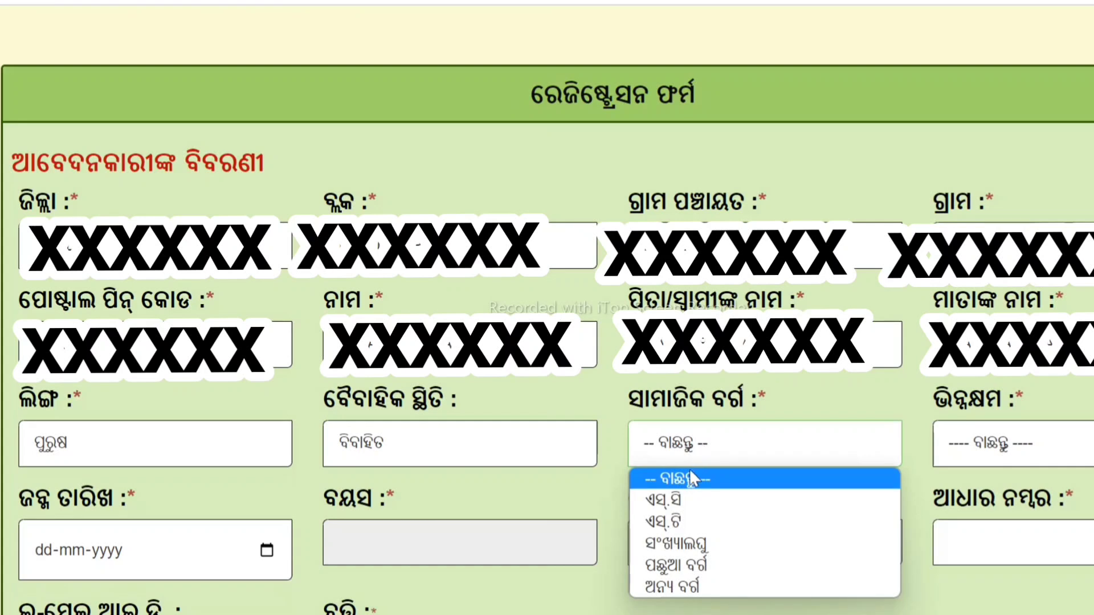
{"action": "left_click", "coordinate": [702, 583]}
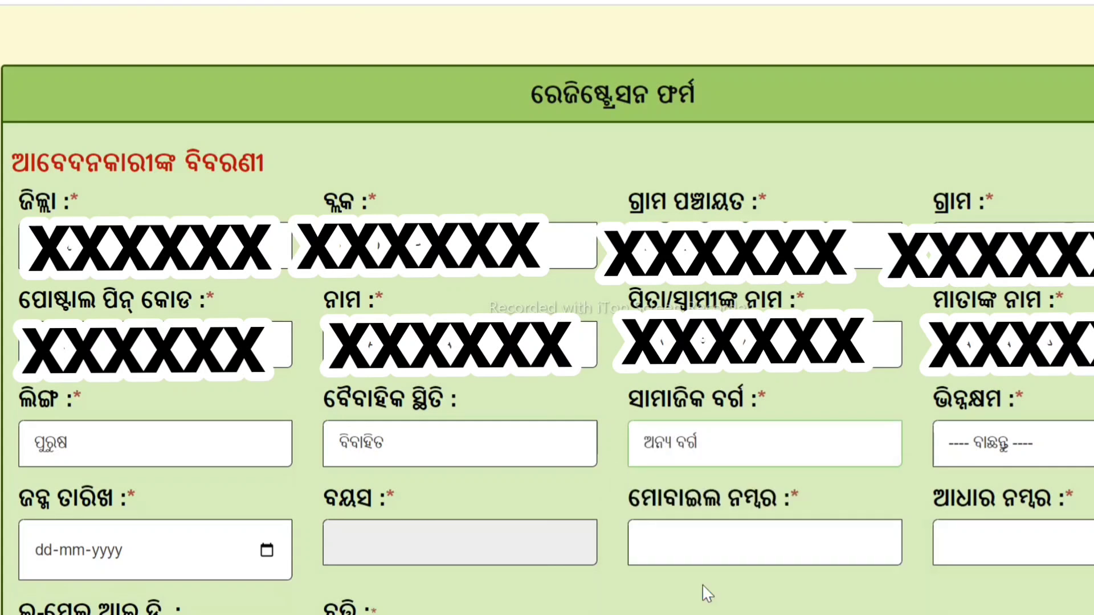
{"action": "left_click", "coordinate": [1007, 448]}
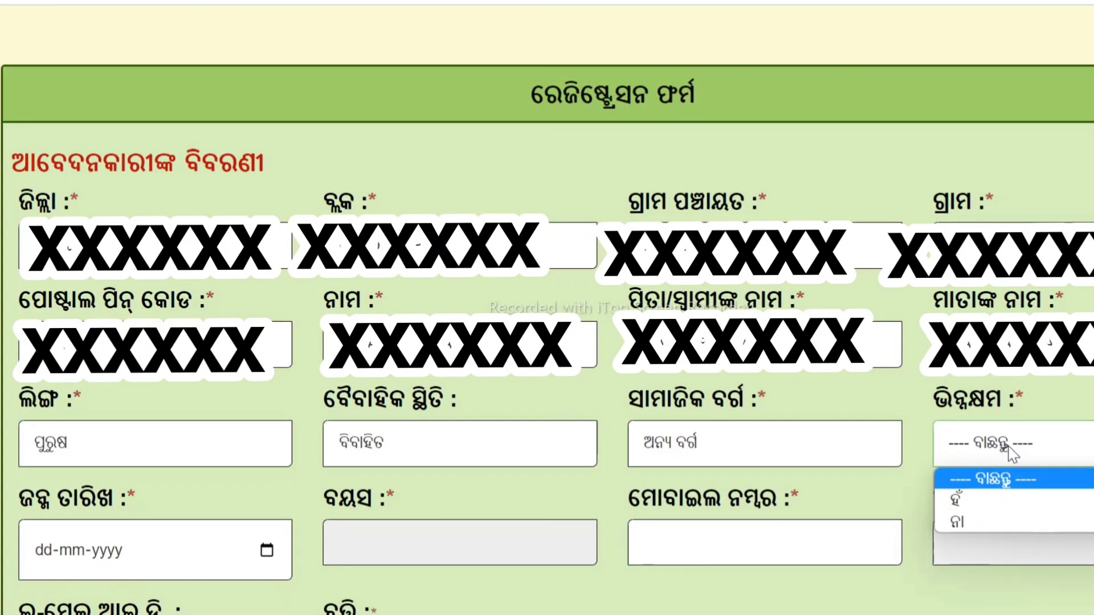
{"action": "left_click", "coordinate": [963, 519]}
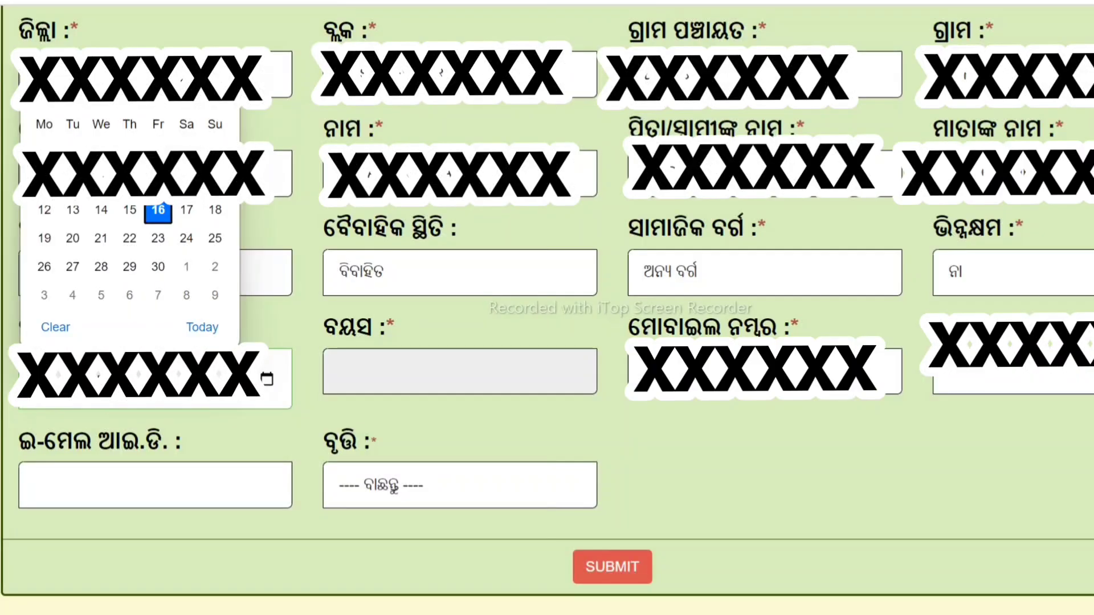
- Choose the applicant's date of birth in the calendar by picking its year, month and day
{"action": "left_click", "coordinate": [51, 121]}
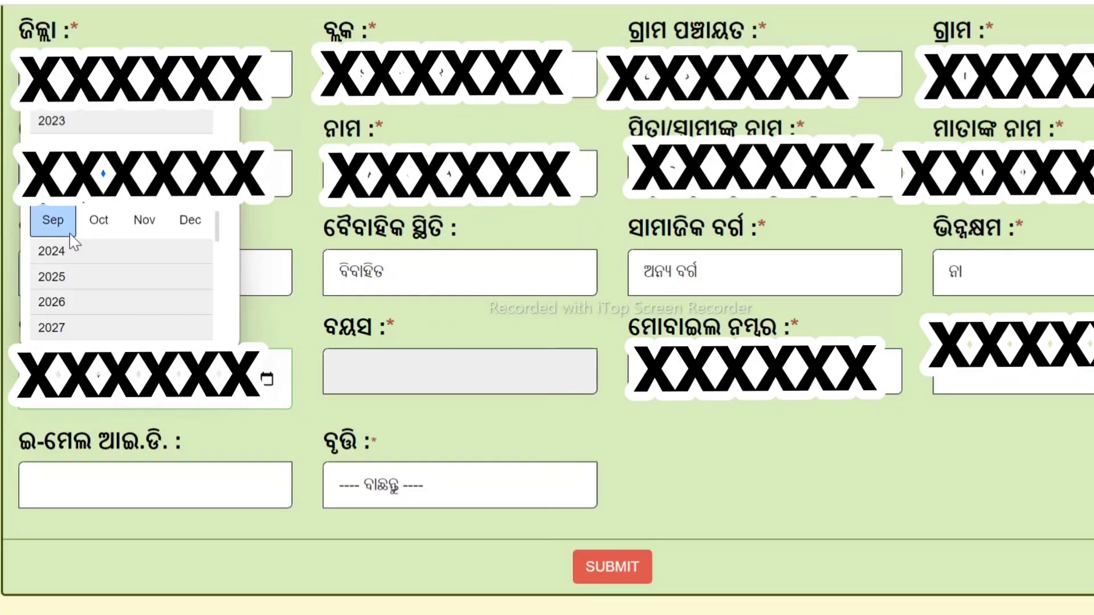
{"action": "left_click", "coordinate": [48, 123]}
{"action": "left_click", "coordinate": [49, 124]}
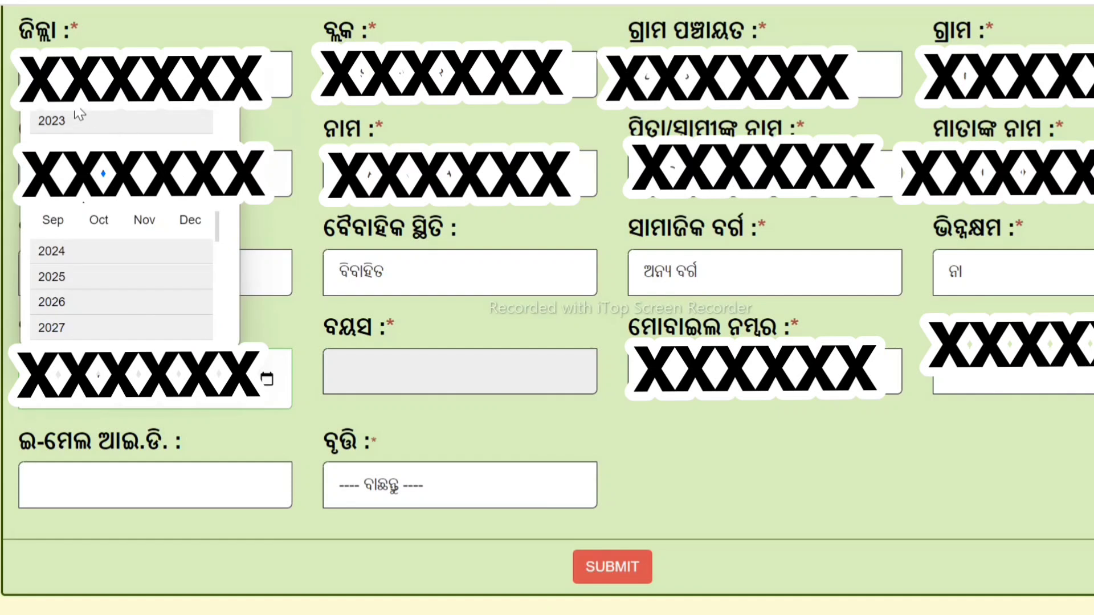
{"action": "left_click", "coordinate": [50, 123]}
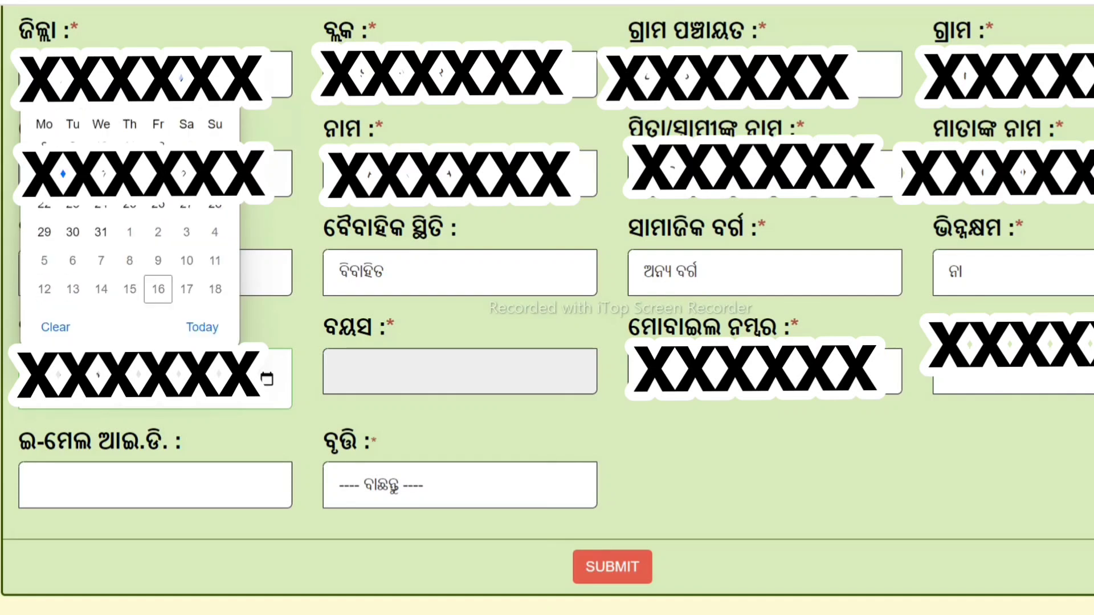
{"action": "left_click", "coordinate": [50, 122]}
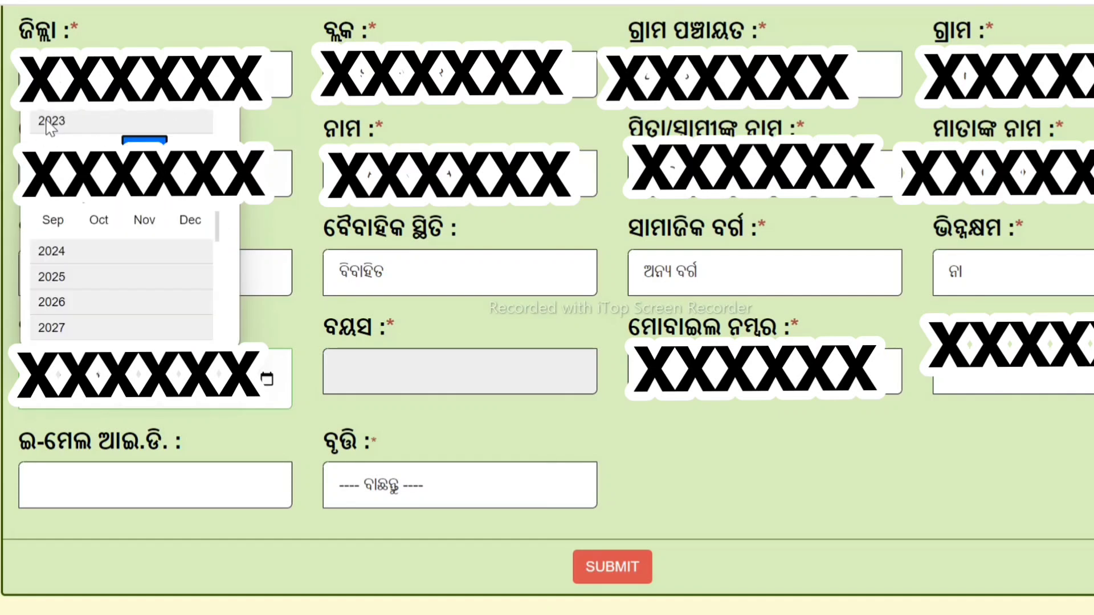
{"action": "scroll", "coordinate": [50, 124], "scroll_direction": "up", "scroll_amount": 10}
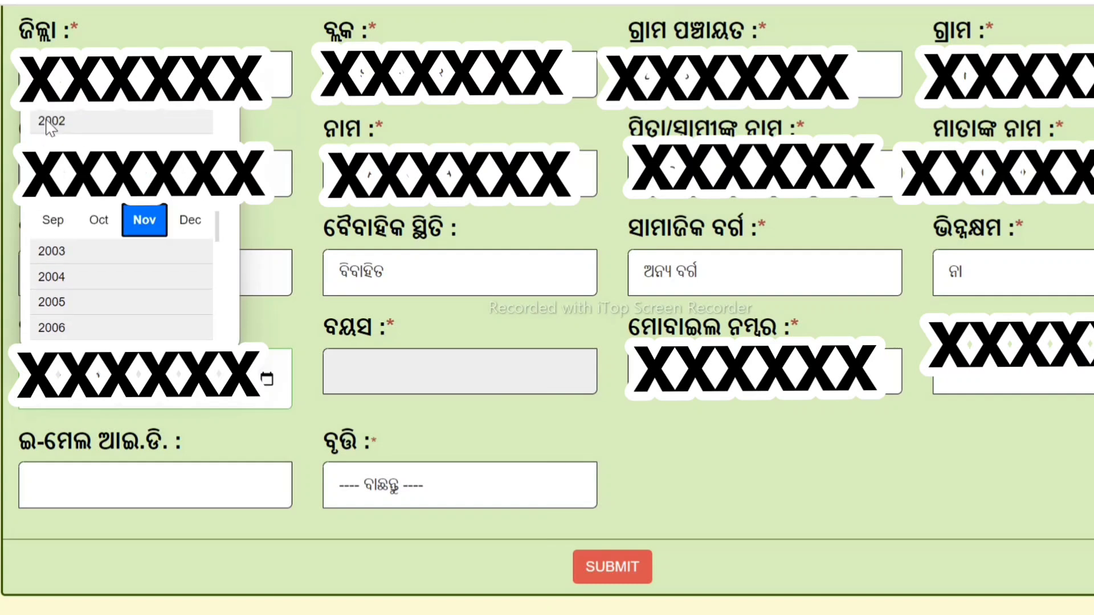
{"action": "scroll", "coordinate": [48, 126], "scroll_direction": "up", "scroll_amount": 7}
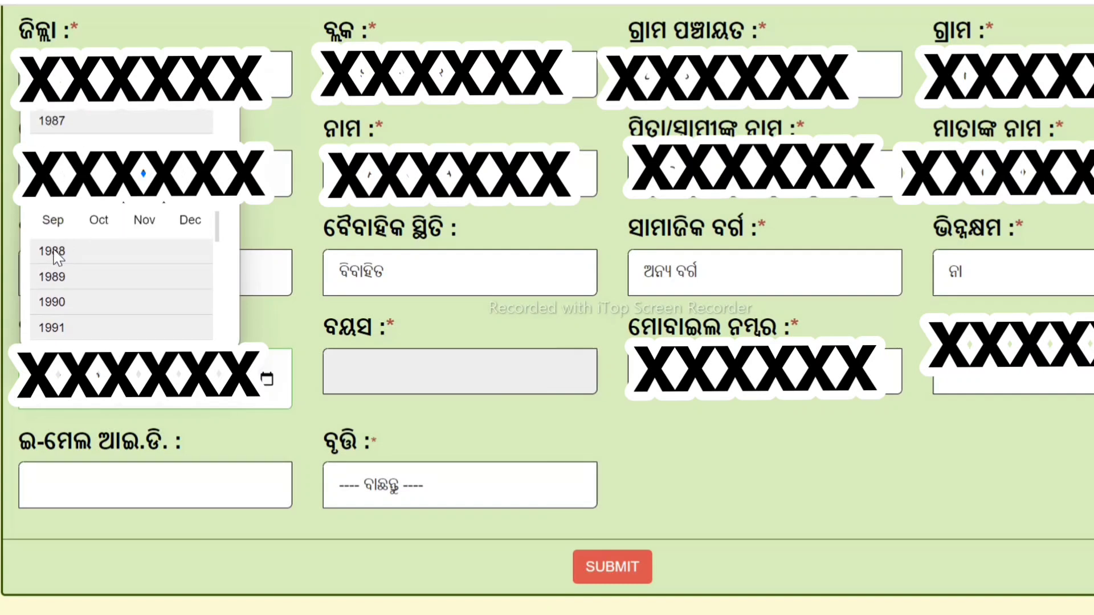
{"action": "left_click", "coordinate": [99, 186]}
{"action": "left_click", "coordinate": [134, 266]}
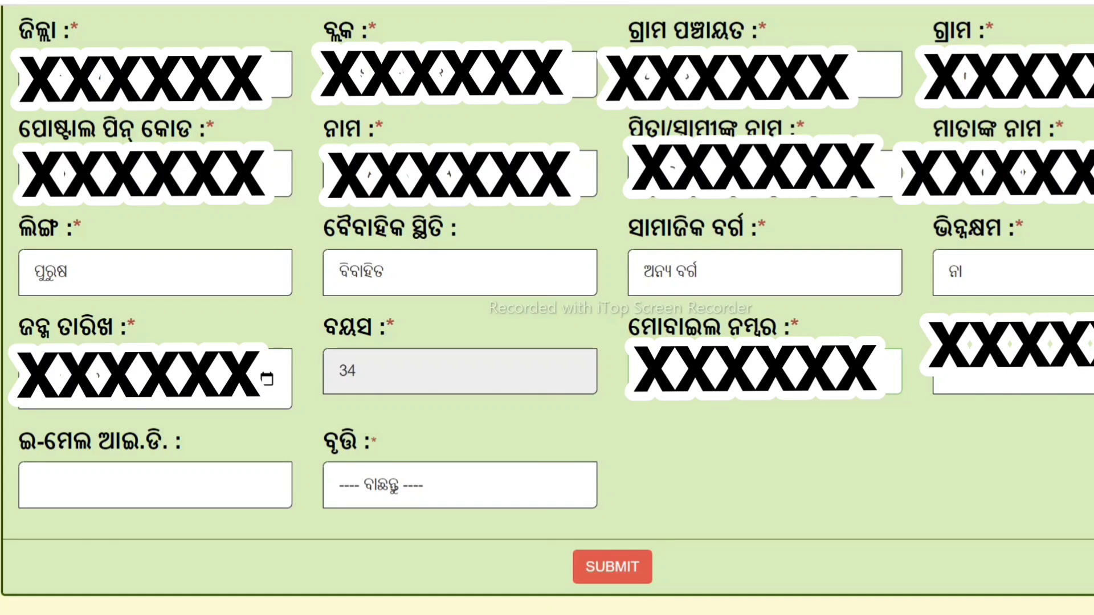
- Enter the applicant's mobile number and Aadhaar number in the registration form
{"action": "key", "text": "ctrl+v"}
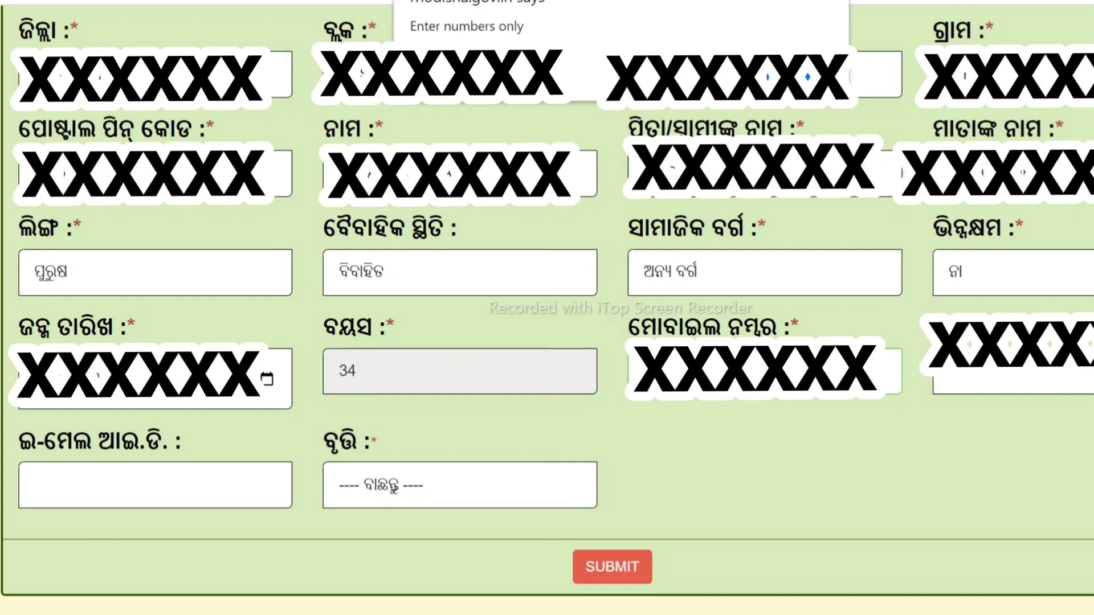
{"action": "key", "text": "Return"}
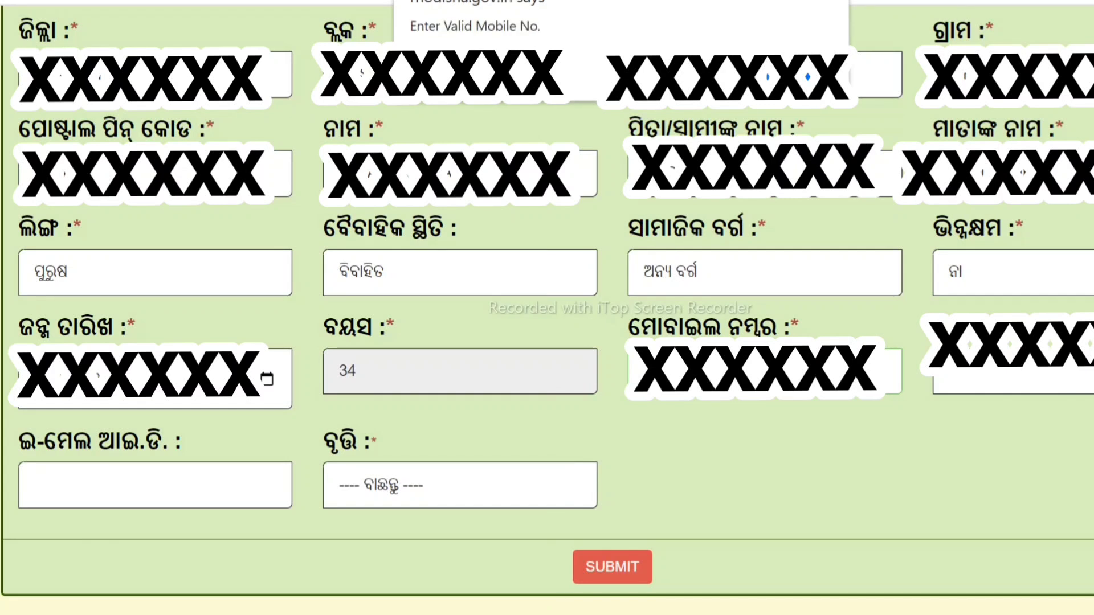
{"action": "key", "text": "Return"}
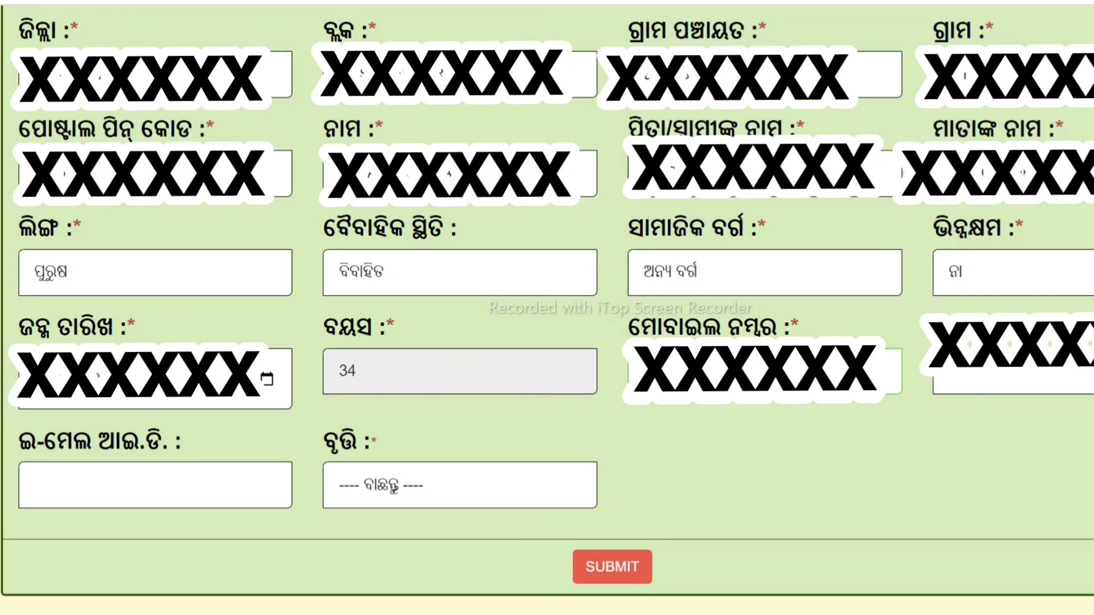
{"action": "left_click", "coordinate": [996, 372]}
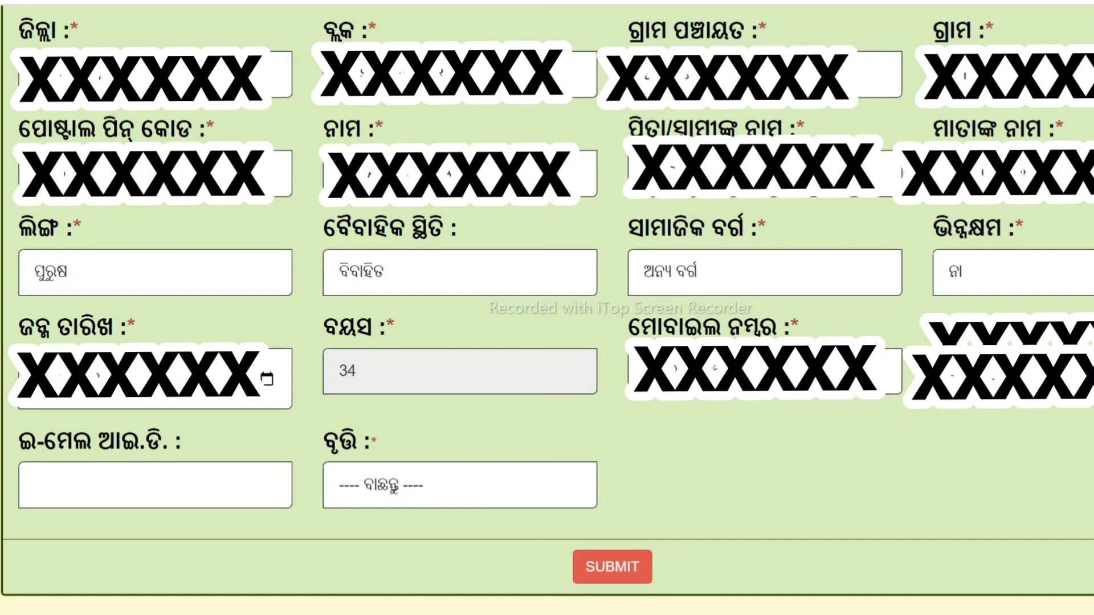
- Set the occupation to ସ୍ୱ-ରୋଜଗାରୀ (self-employed) with Agriculture as the occupation details, and submit the registration form
{"action": "left_click", "coordinate": [371, 499]}
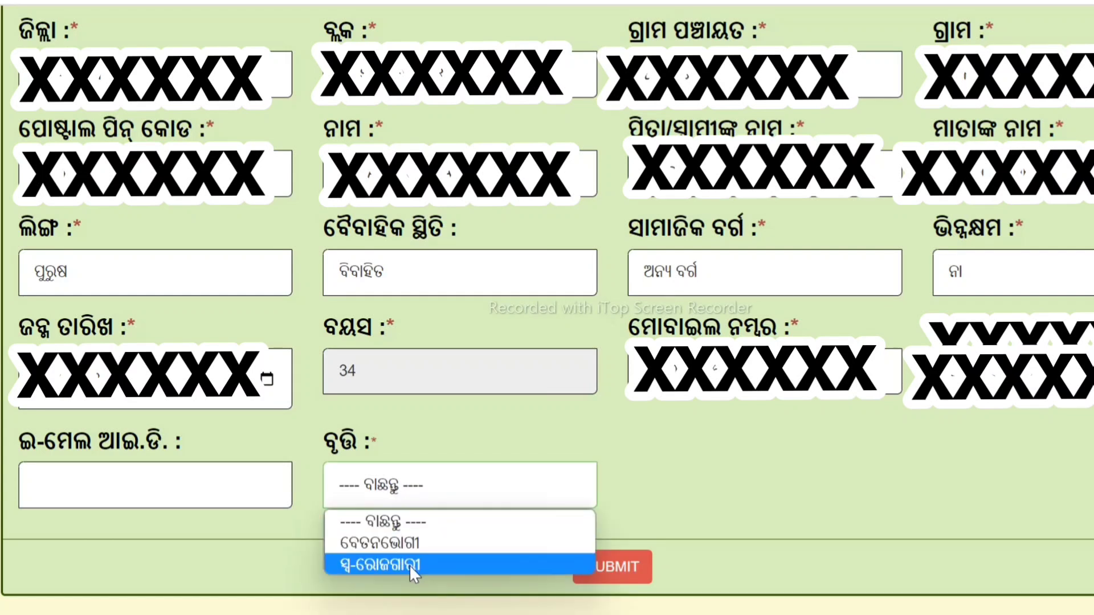
{"action": "left_click", "coordinate": [409, 565]}
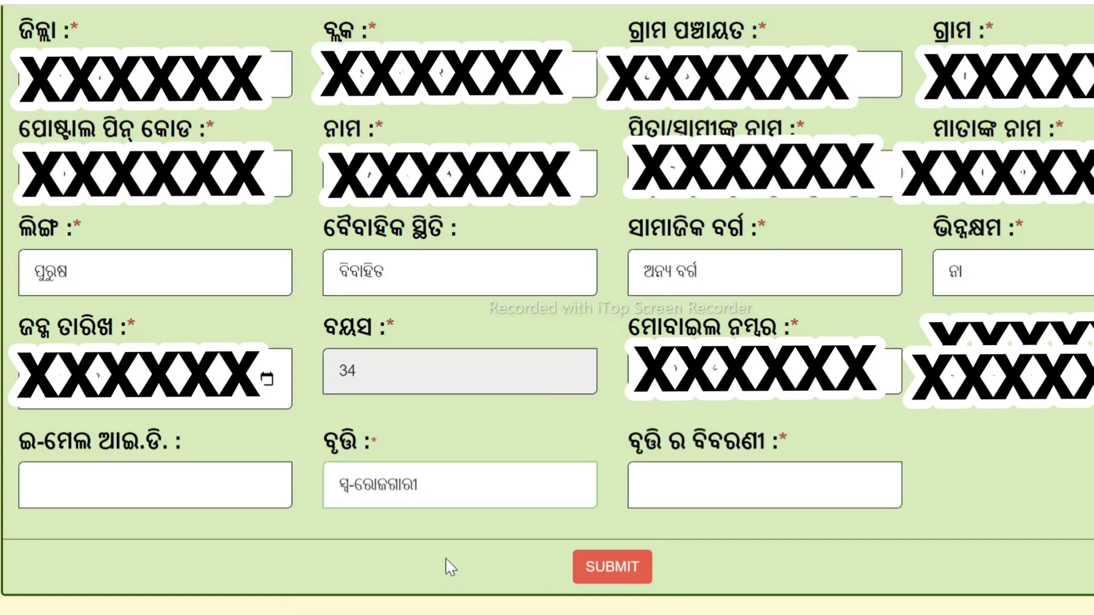
{"action": "left_click", "coordinate": [711, 485]}
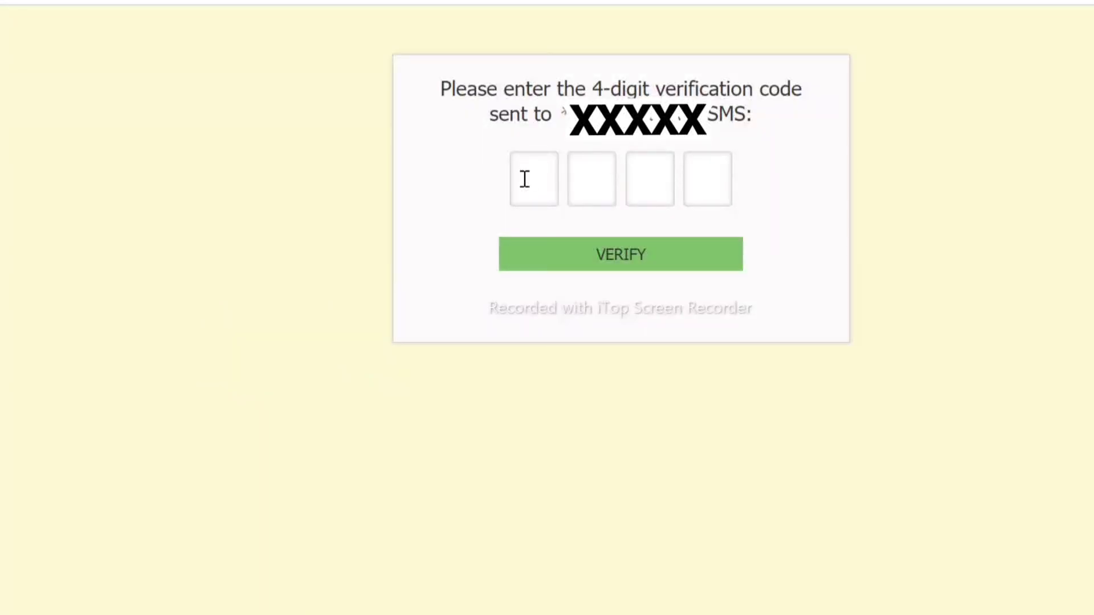
- Verify the registration with the 4-digit verification code received by SMS and acknowledge the message
{"action": "left_click", "coordinate": [524, 180]}
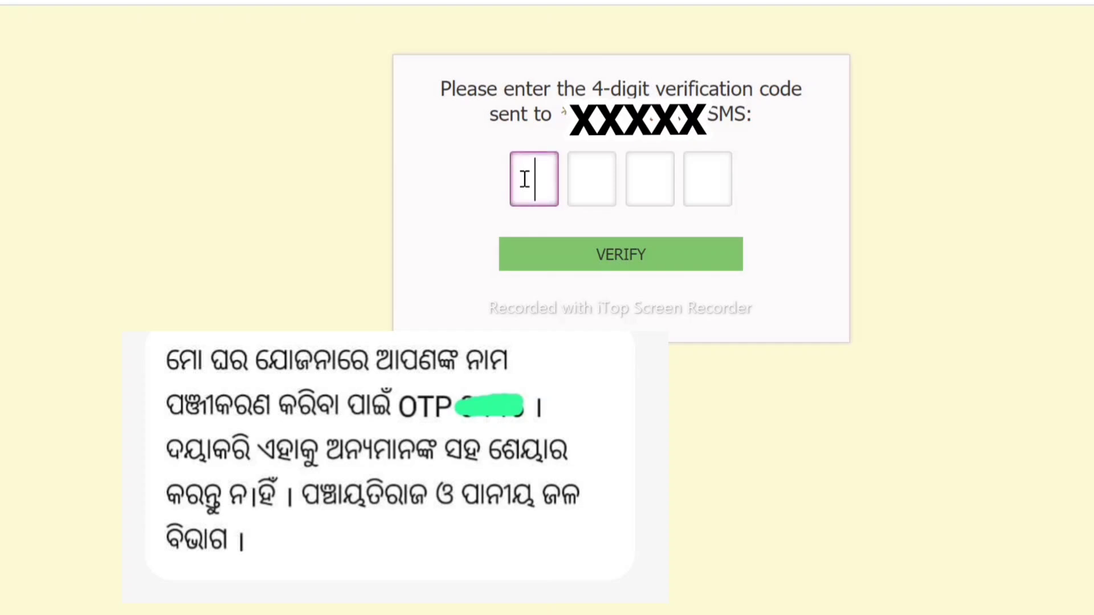
{"action": "left_click", "coordinate": [624, 254]}
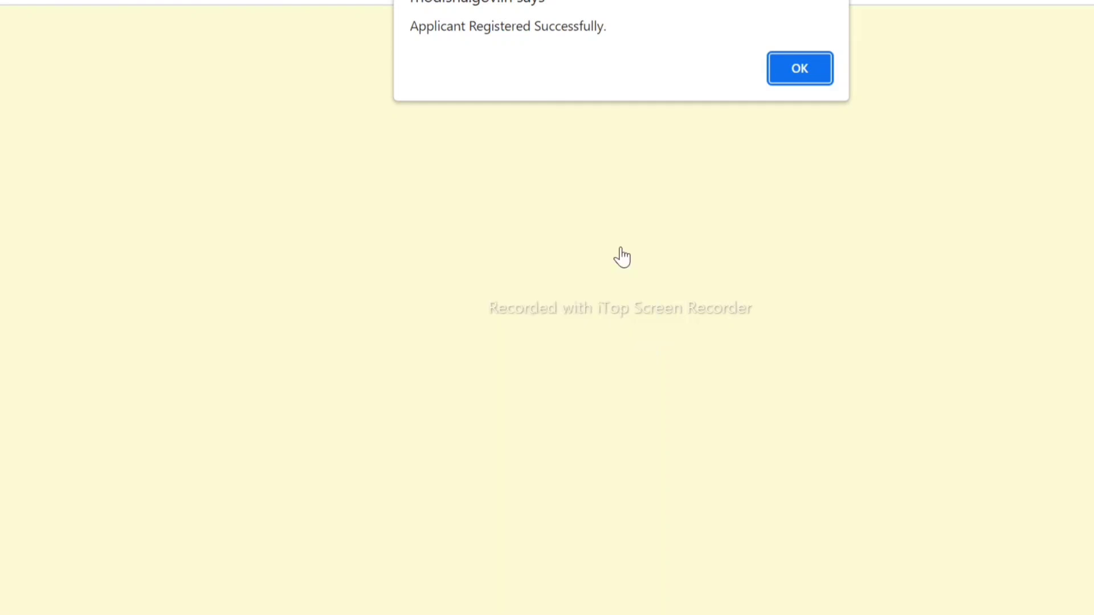
{"action": "left_click", "coordinate": [798, 65]}
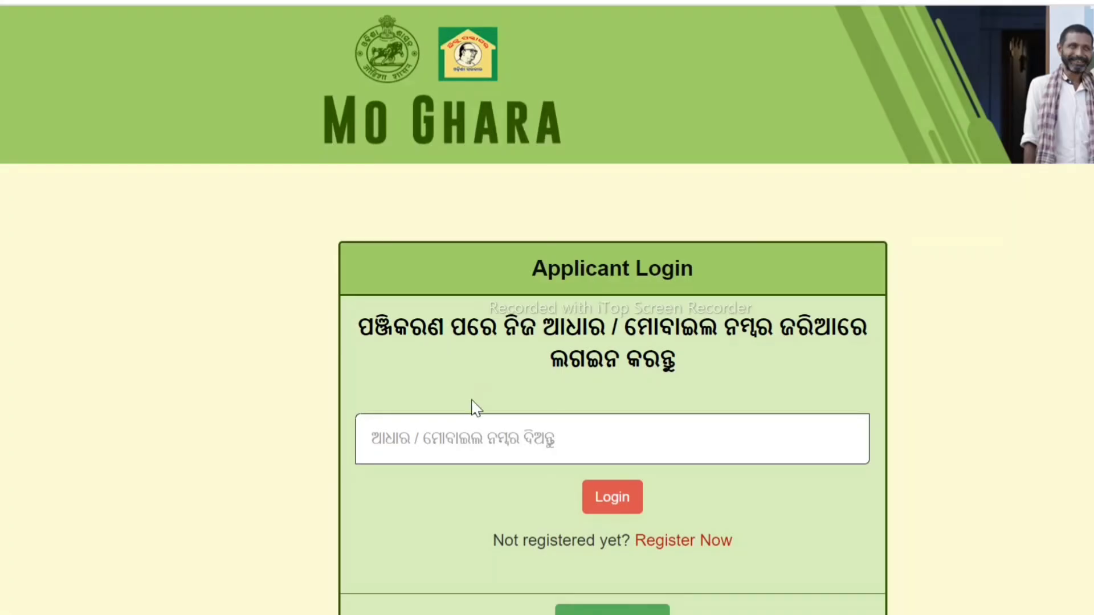
- Request an applicant login with the registered mobile number
{"action": "left_click", "coordinate": [428, 450]}
{"action": "type", "text": "90"}
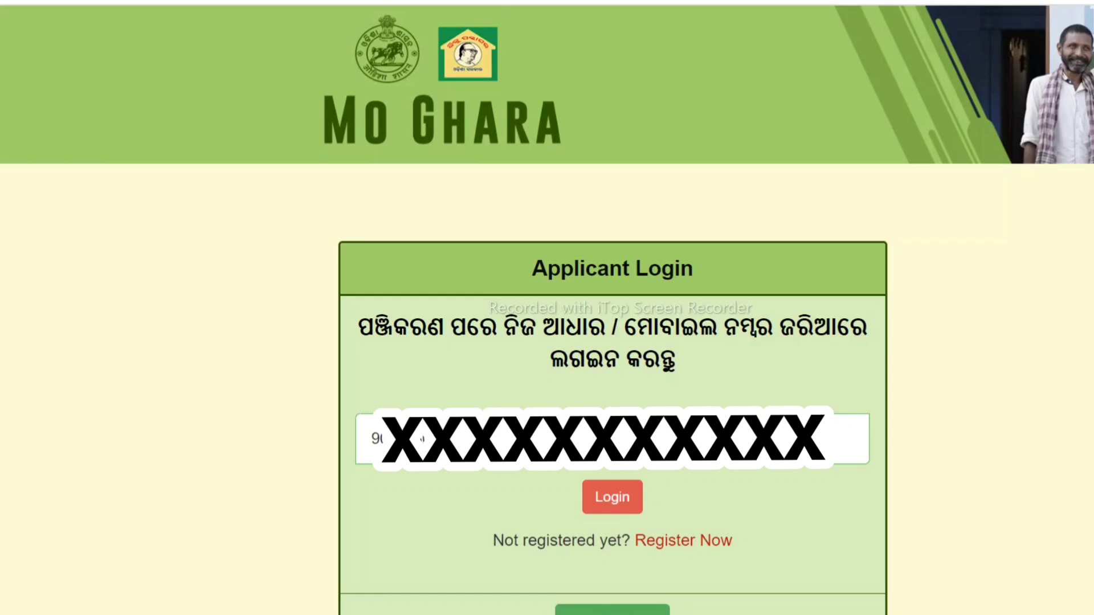
{"action": "left_click", "coordinate": [620, 506]}
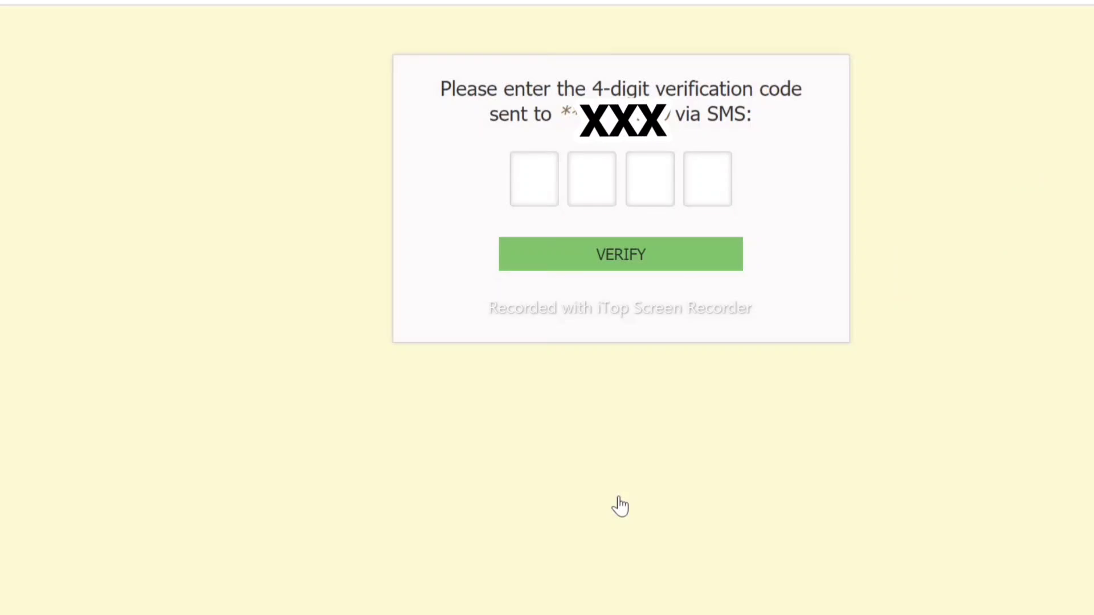
- Enter the 4-digit verification code sent by SMS and verify it to complete the applicant login
{"action": "left_click", "coordinate": [532, 180]}
{"action": "type", "text": "2XXXXXX"}
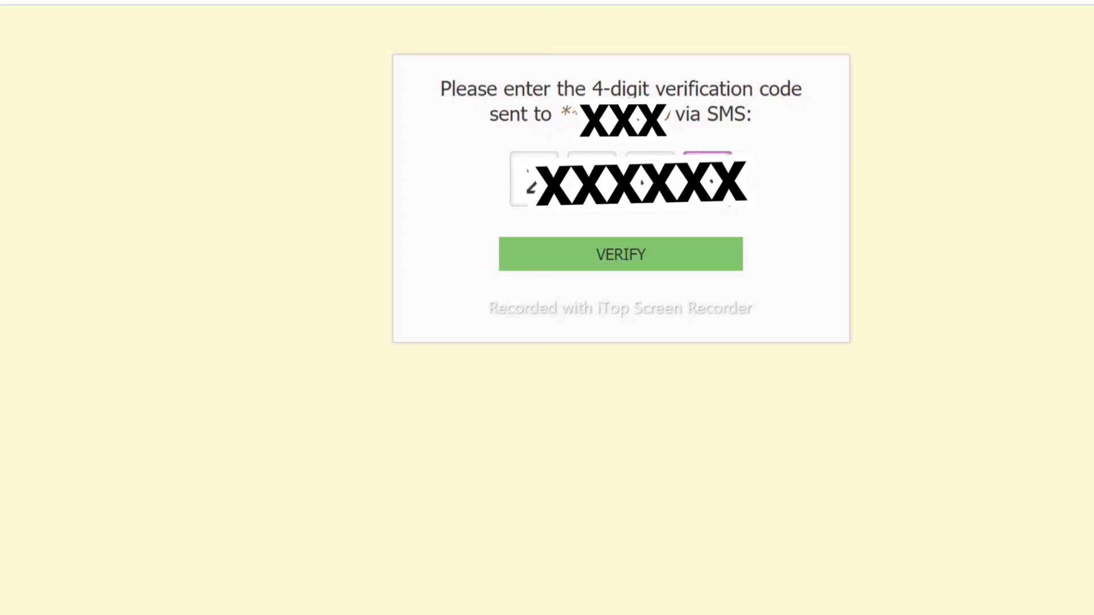
{"action": "left_click", "coordinate": [614, 265]}
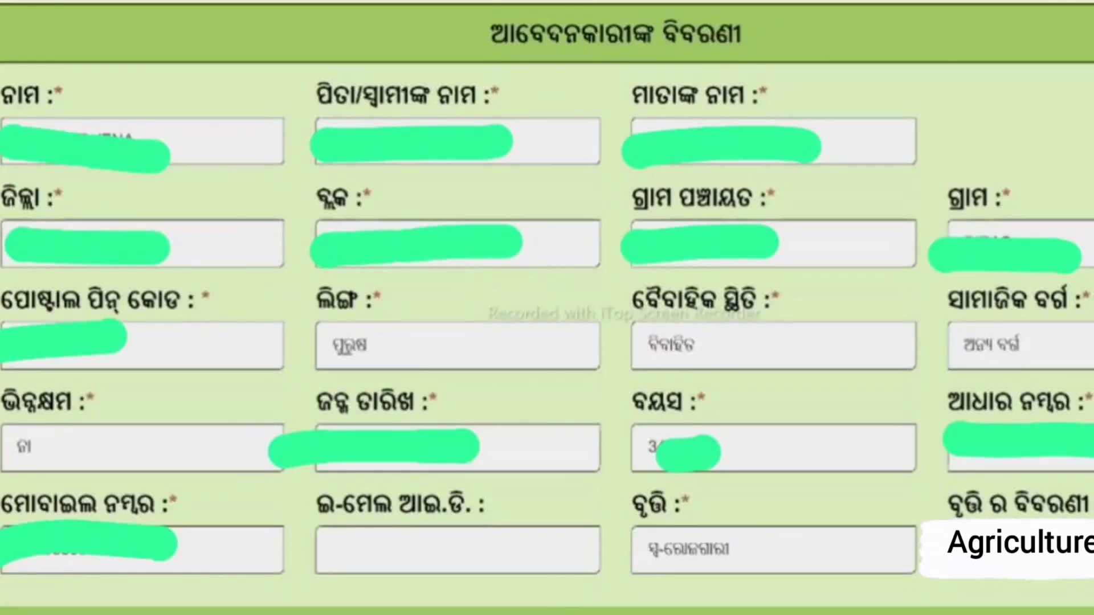